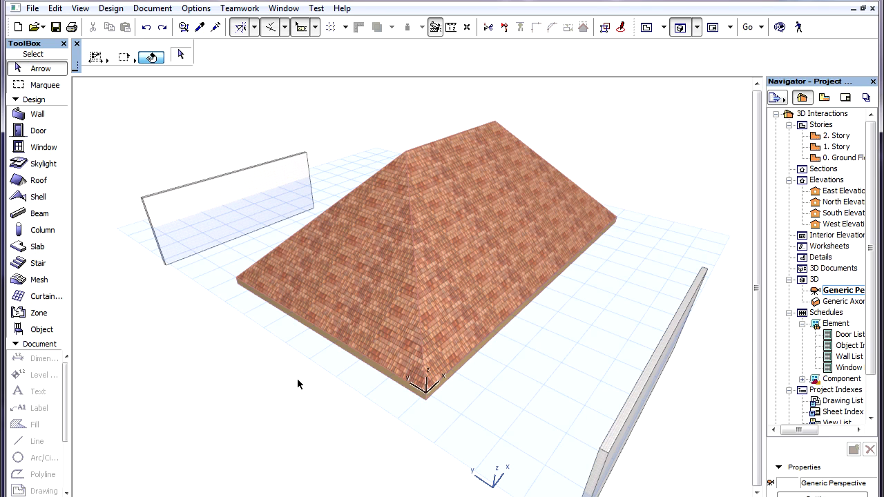
Step: Select the hip roof and start a Move Node edit on its front corner
left_click(358, 341)
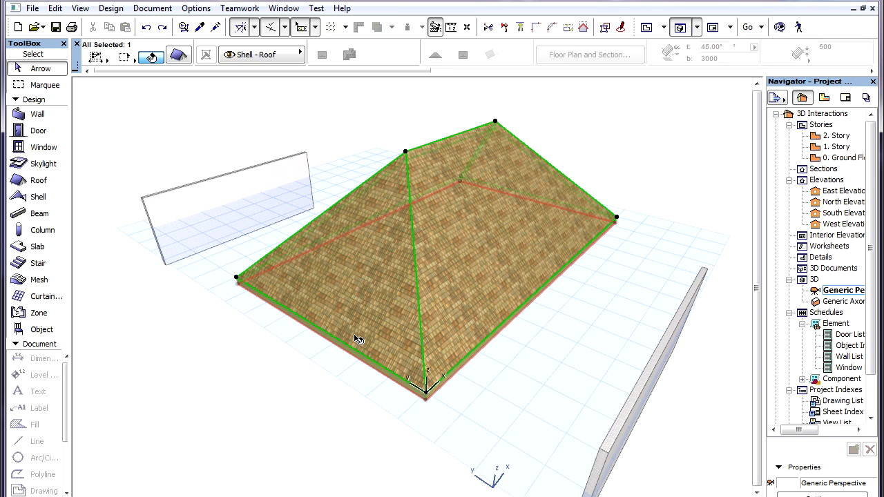
left_click(427, 393)
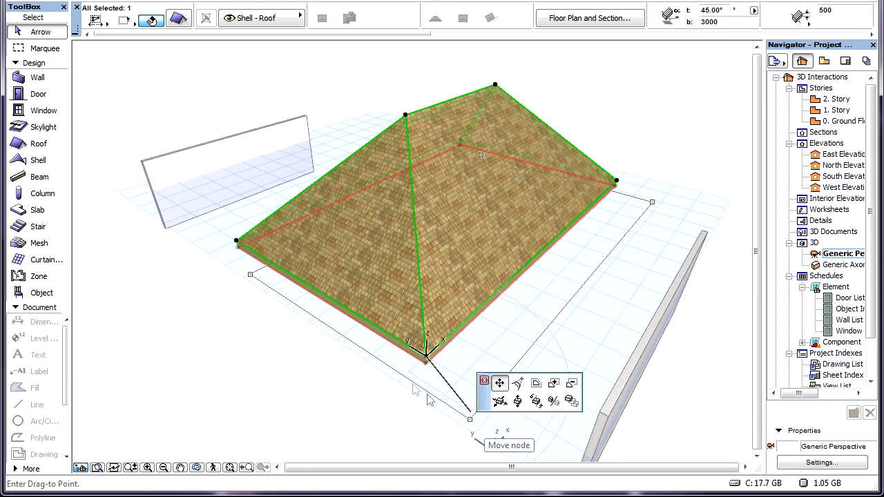
left_click(499, 384)
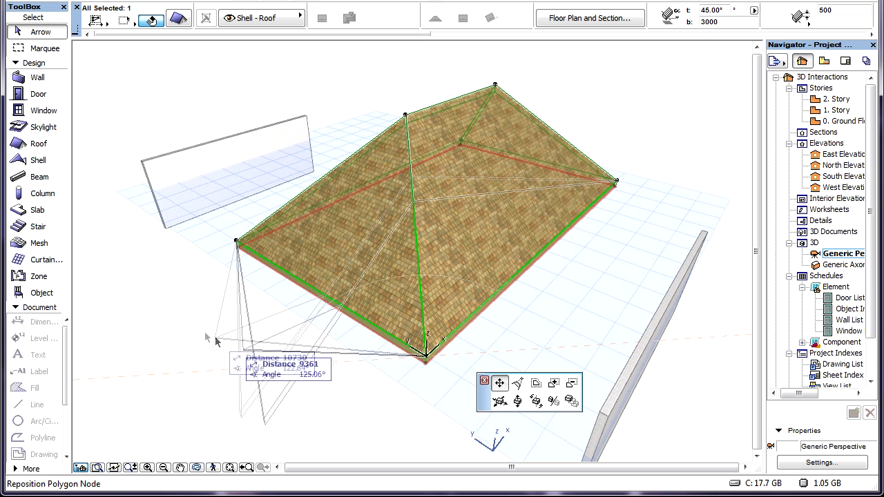
Step: Switch the editing plane orientation to Vertical from the context menu
right_click(185, 328)
mouse_move(230, 466)
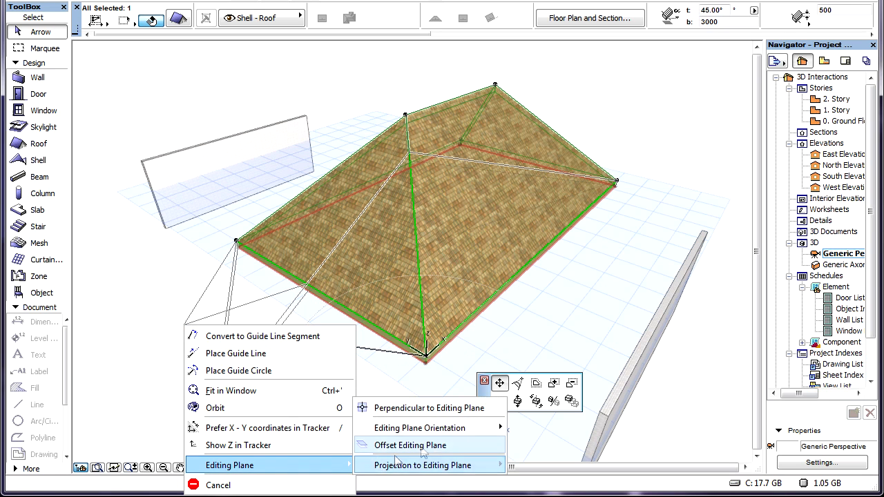
mouse_move(420, 429)
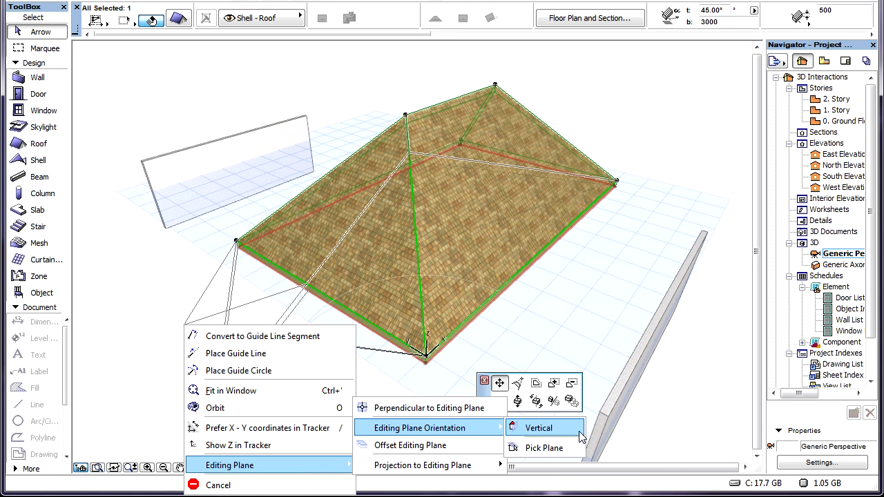
left_click(539, 428)
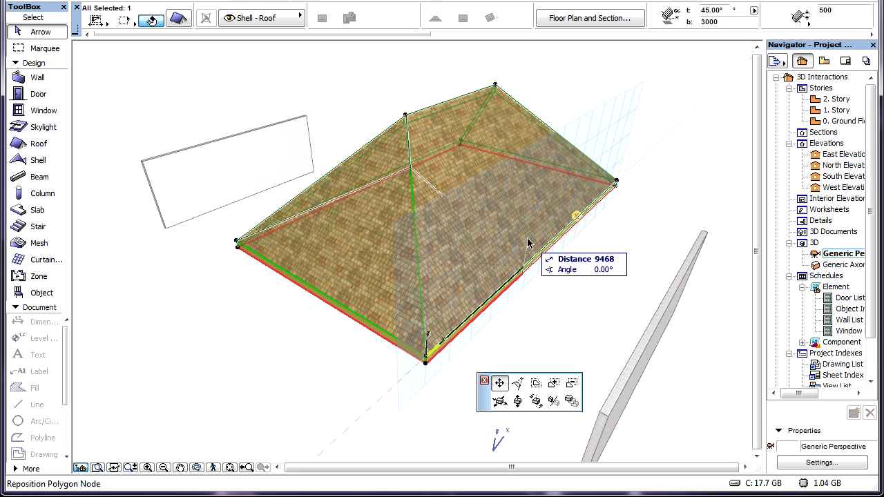
Step: Pick a roof face as the new editing plane orientation
right_click(173, 266)
mouse_move(216, 403)
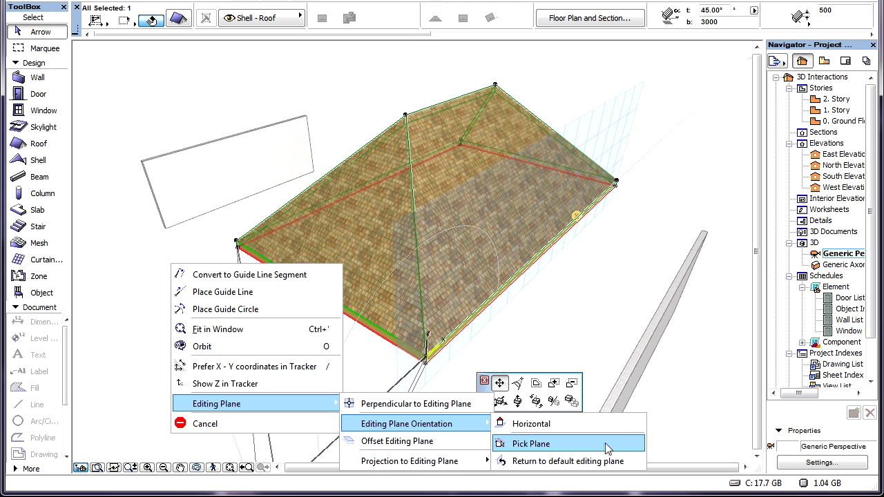
left_click(630, 448)
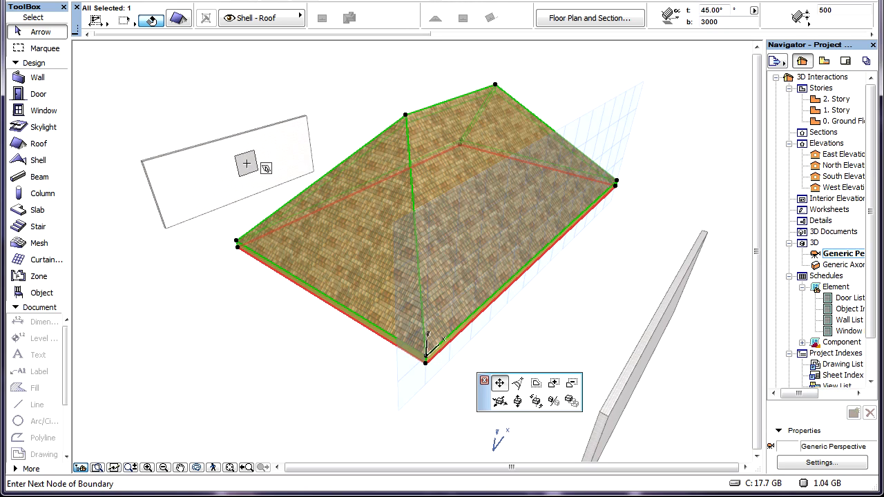
left_click(378, 231)
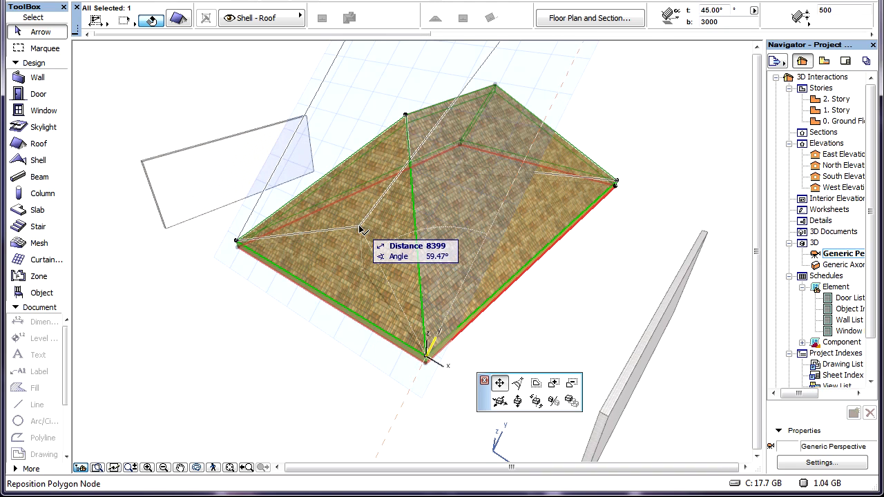
Step: Define the editing plane through the front corner, the roof apex and a third point
right_click(134, 250)
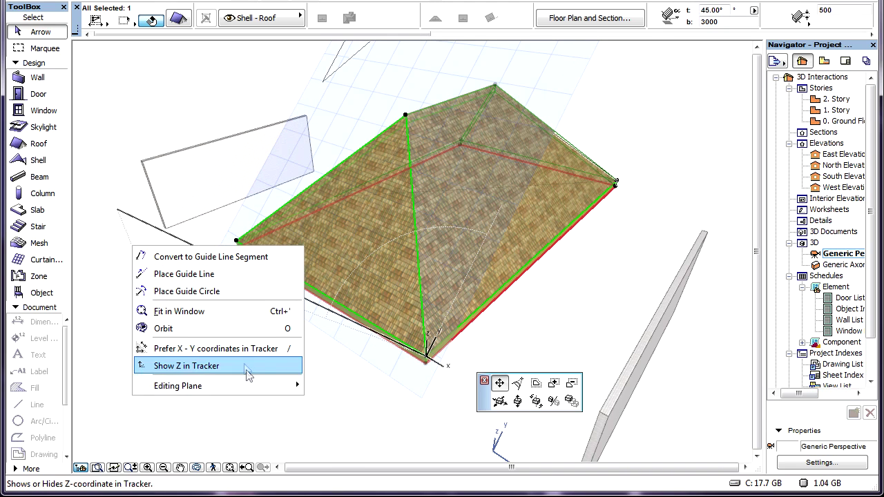
mouse_move(368, 405)
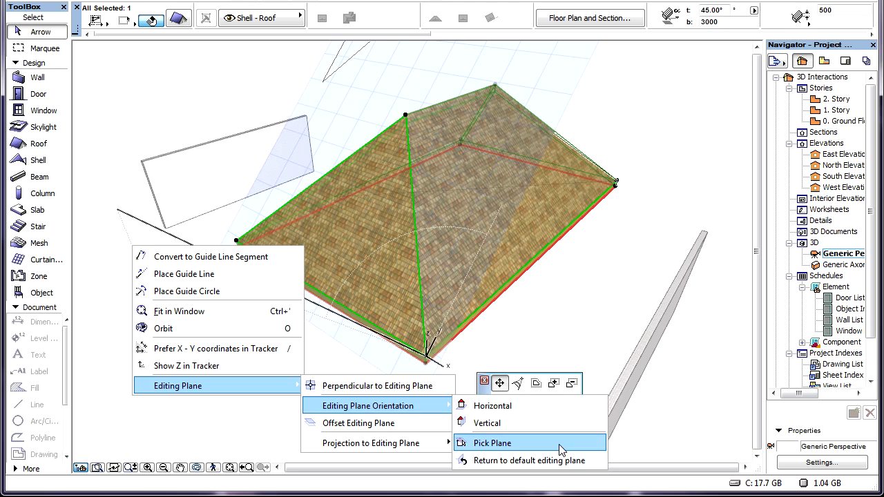
left_click(561, 449)
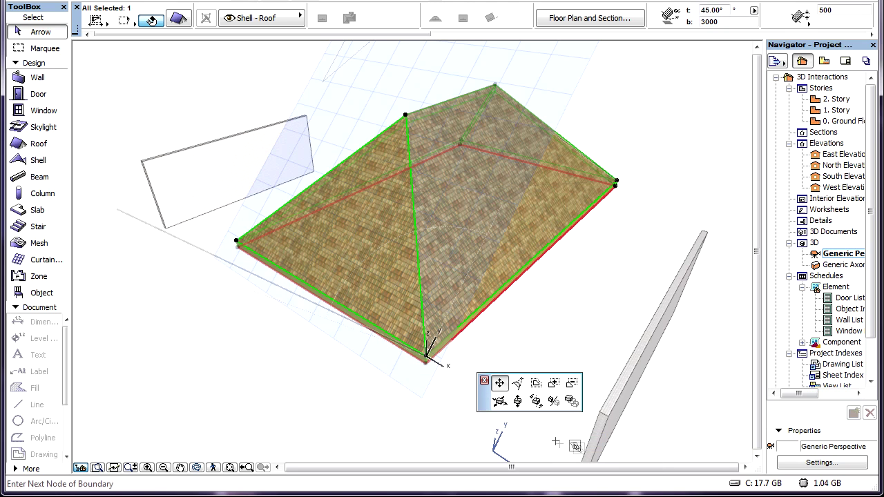
left_click(427, 356)
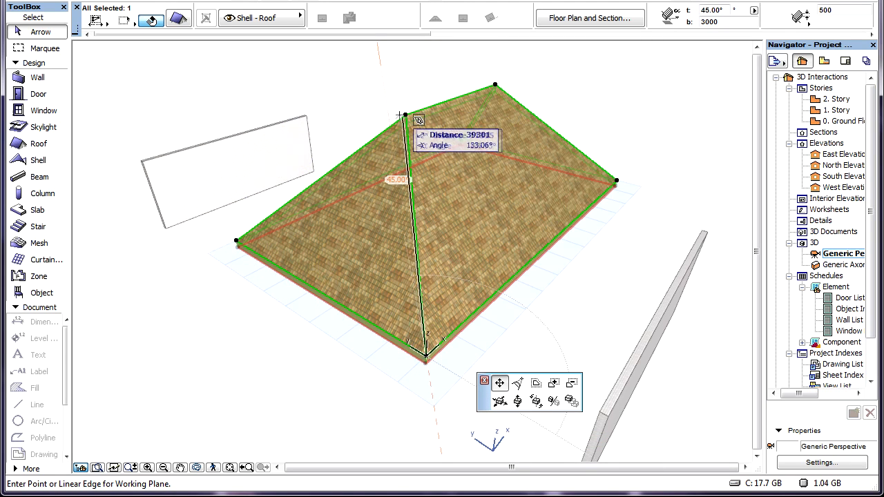
left_click(406, 113)
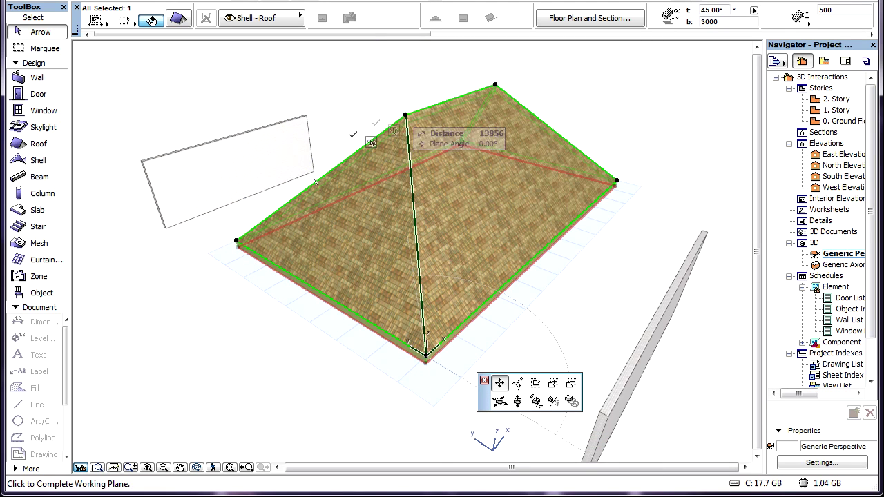
left_click(144, 160)
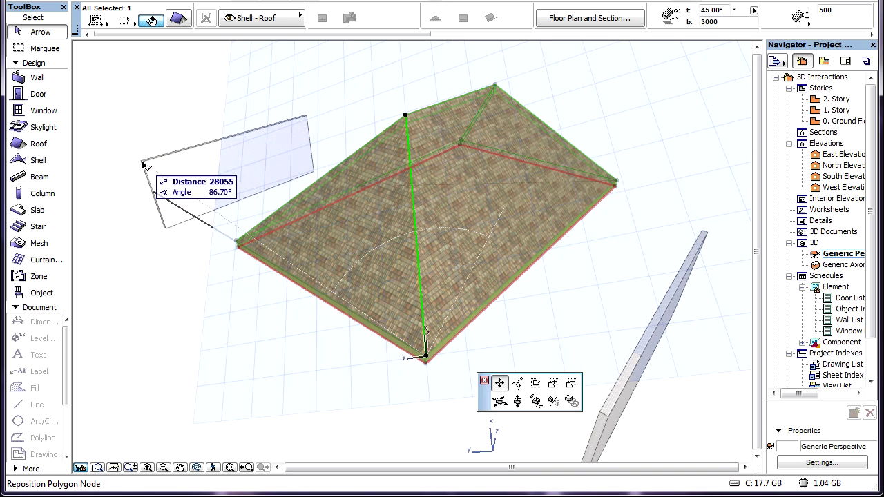
Step: Pick the editing plane from points along the transparent panel on the left
right_click(115, 233)
mouse_move(352, 394)
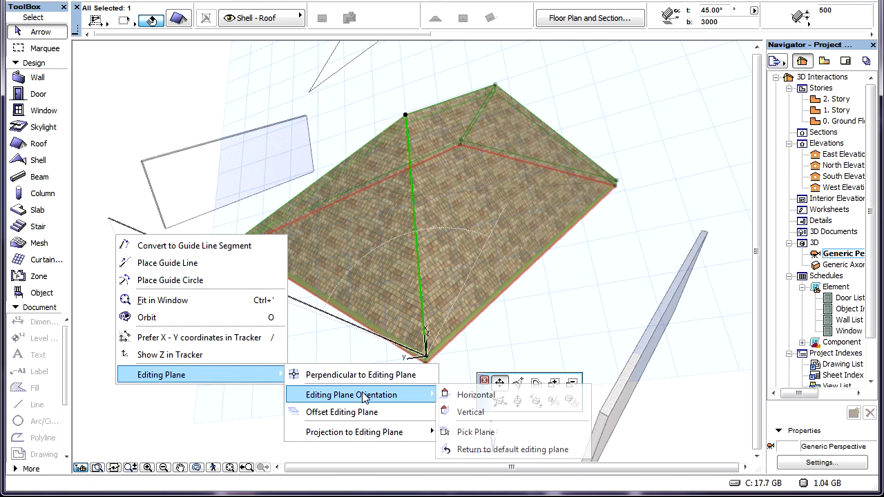
left_click(527, 433)
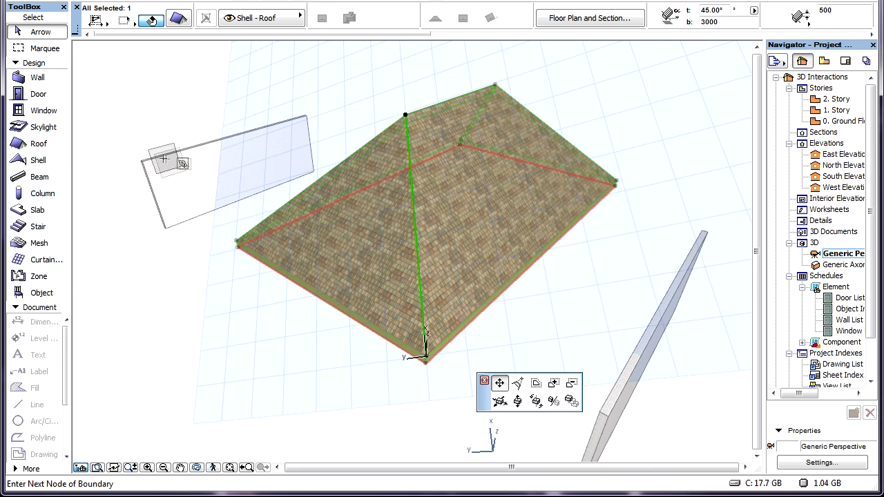
left_click(142, 159)
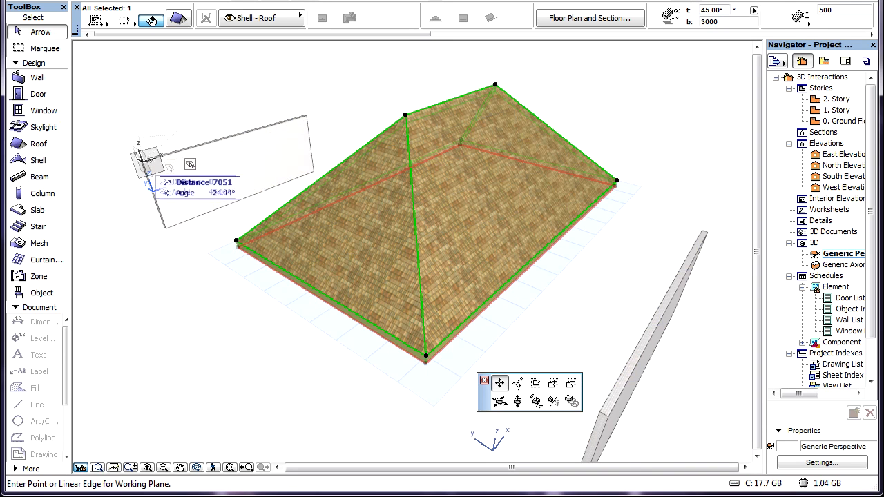
left_click(448, 113)
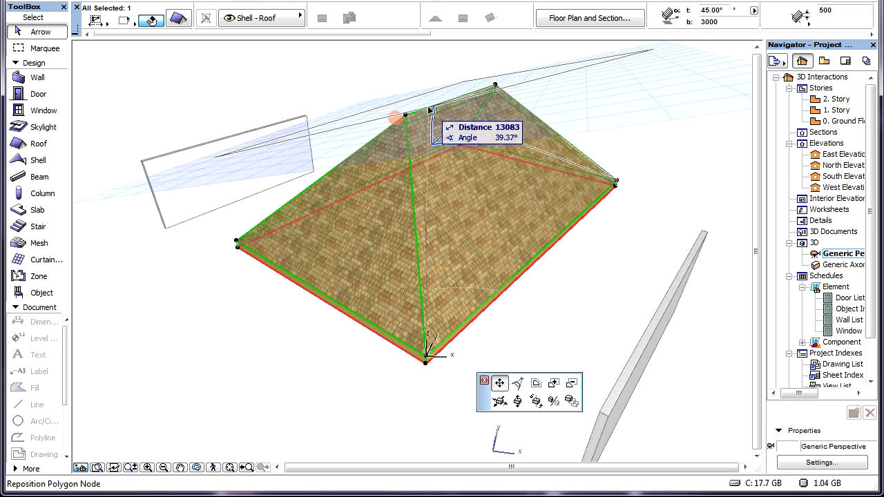
Step: Return to the default editing plane, leaving the roof shape unchanged
right_click(116, 263)
mouse_move(160, 401)
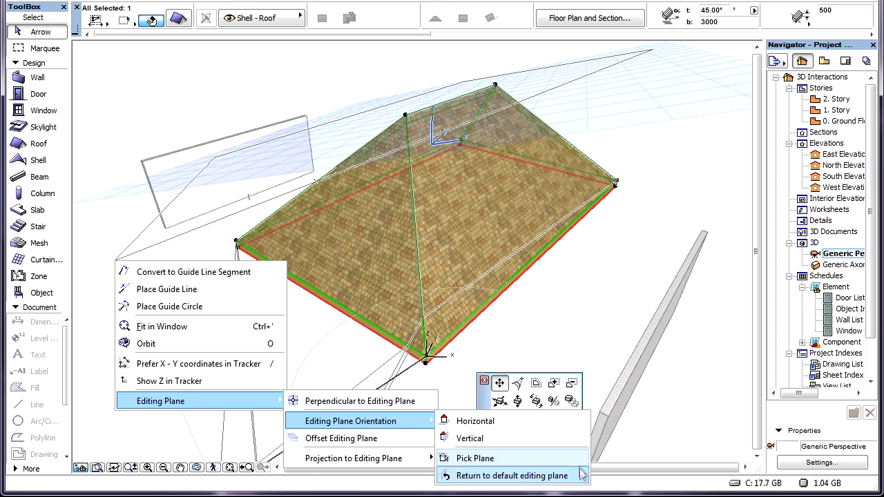
mouse_move(351, 421)
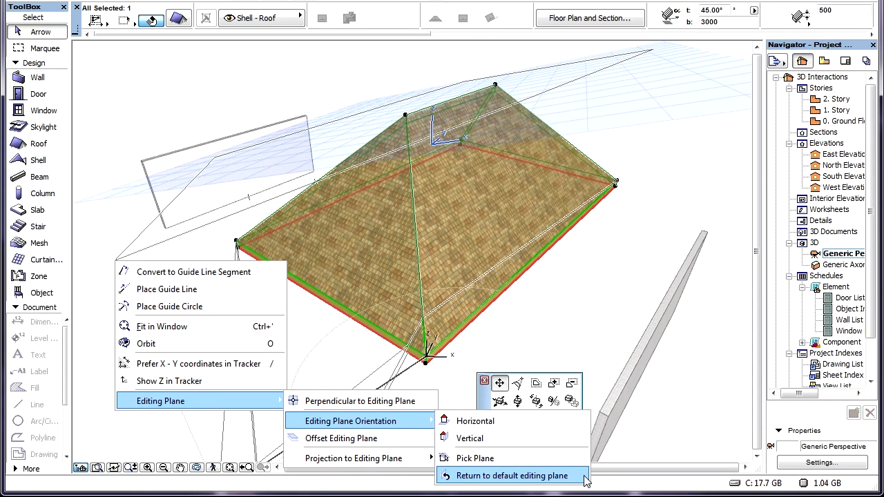
left_click(586, 479)
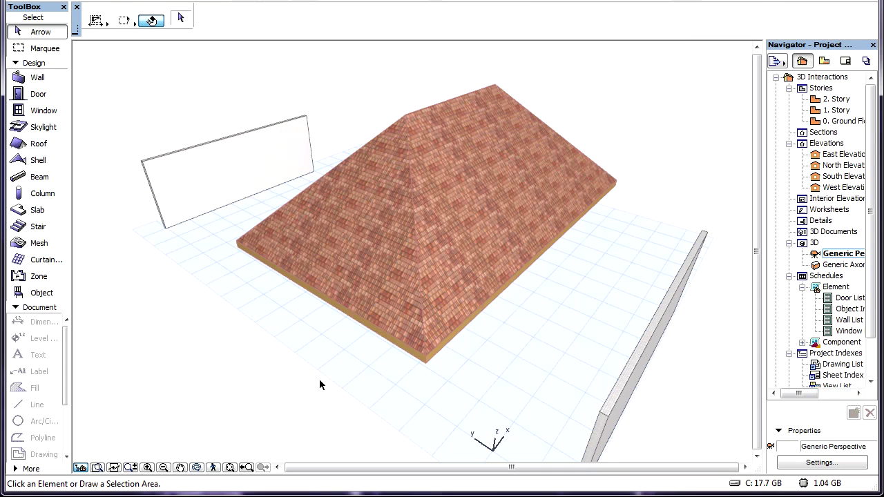
Step: Reselect the roof and grab its front corner node for another move
left_click(365, 249)
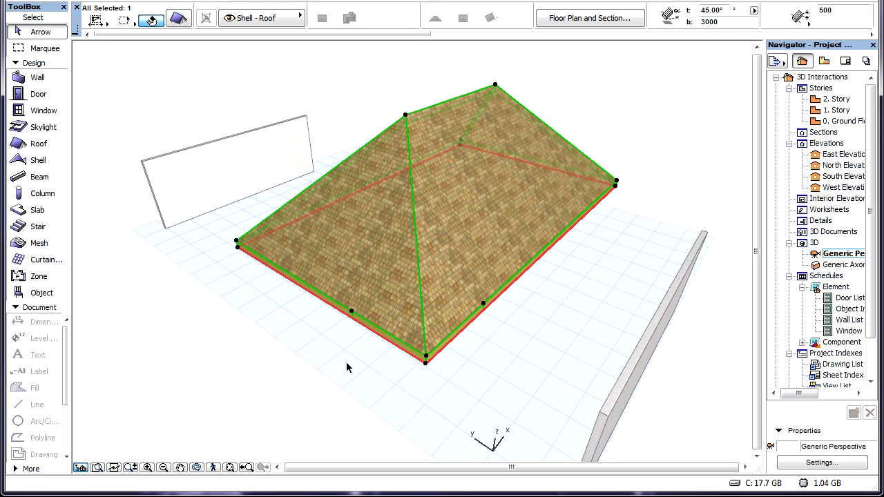
left_click(427, 359)
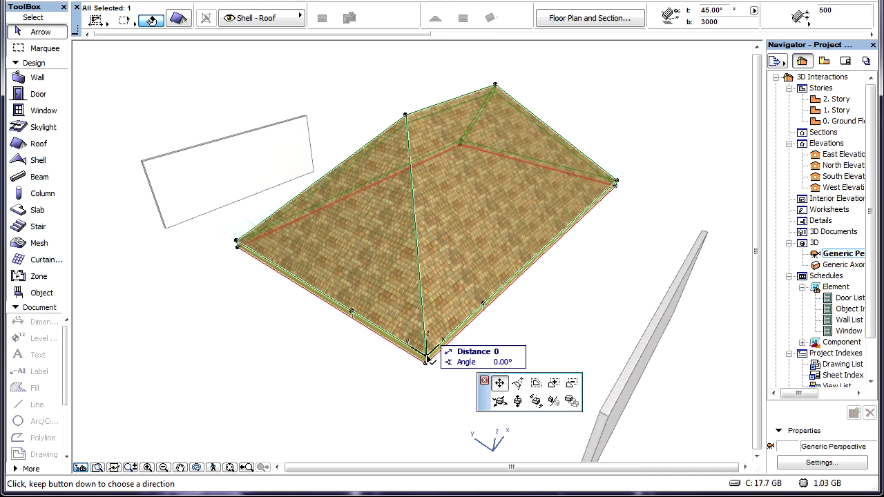
Step: Offset the editing plane by 3000 above the roof base for the node move
right_click(199, 311)
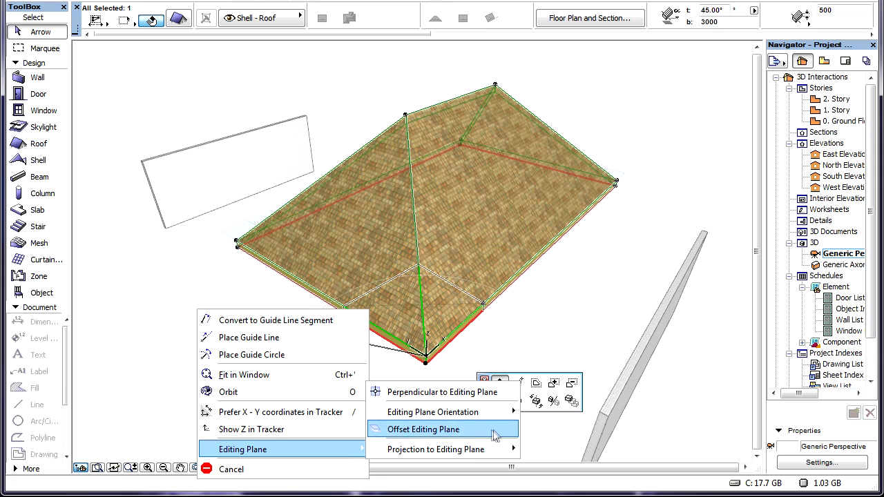
mouse_move(243, 449)
left_click(496, 434)
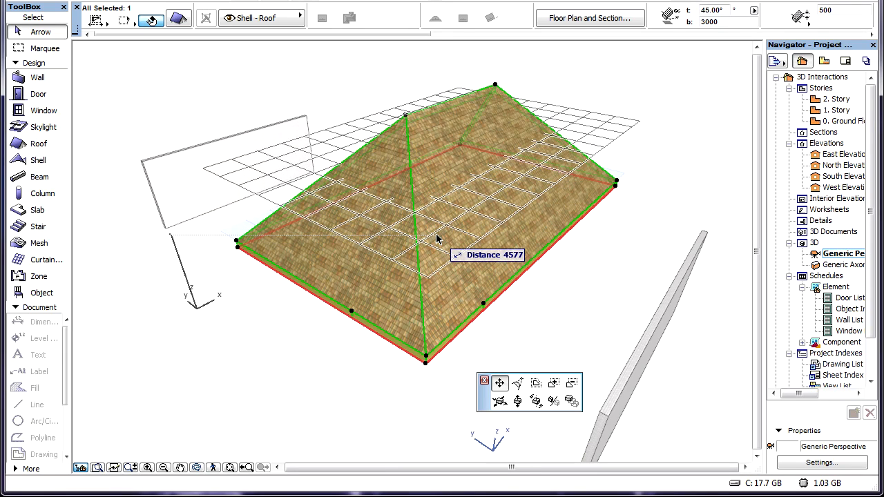
type("3000")
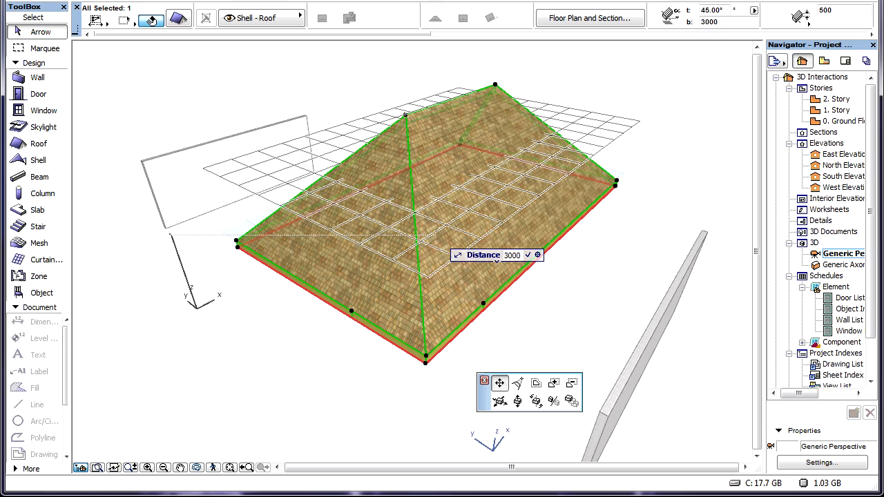
key("Return")
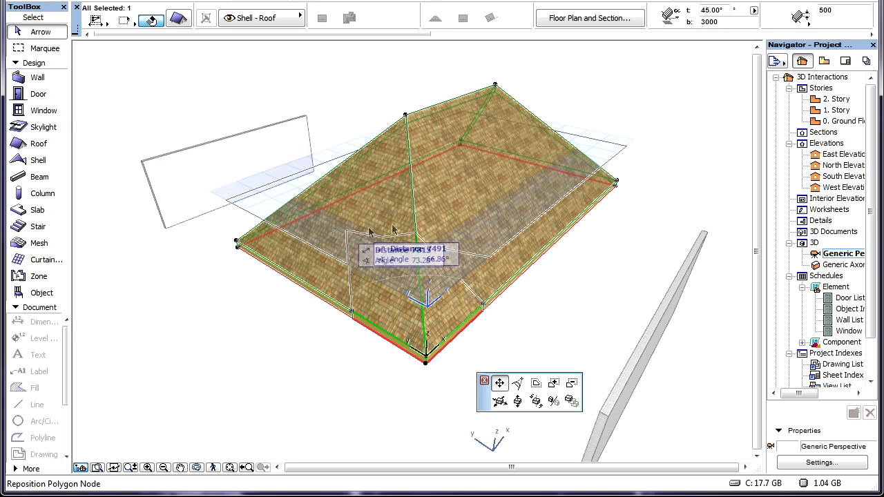